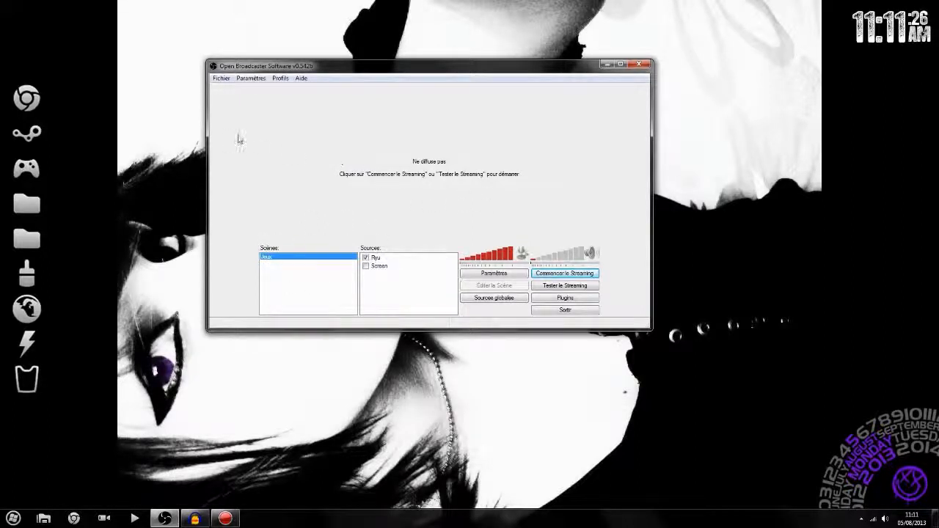
Open the settings and review the video encoding quality, maximum bitrate and buffer size options.
left_click(265, 79)
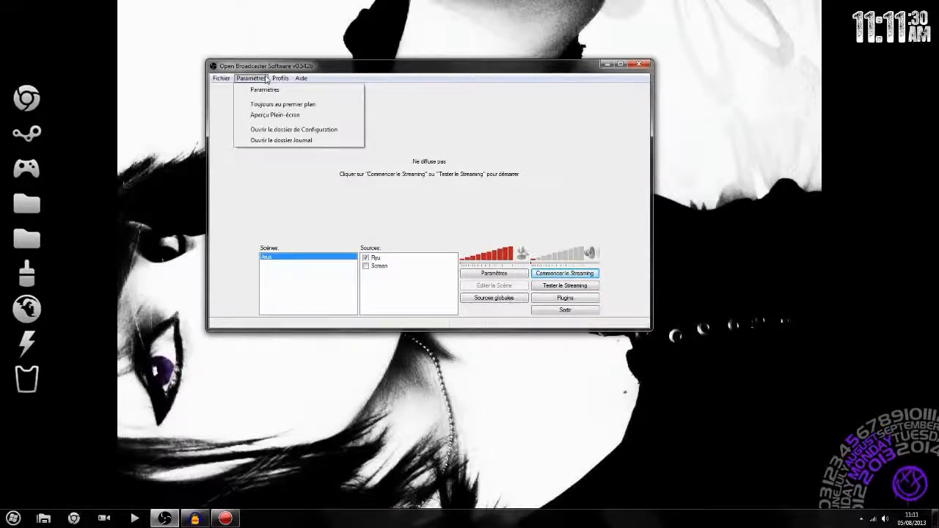
left_click(265, 90)
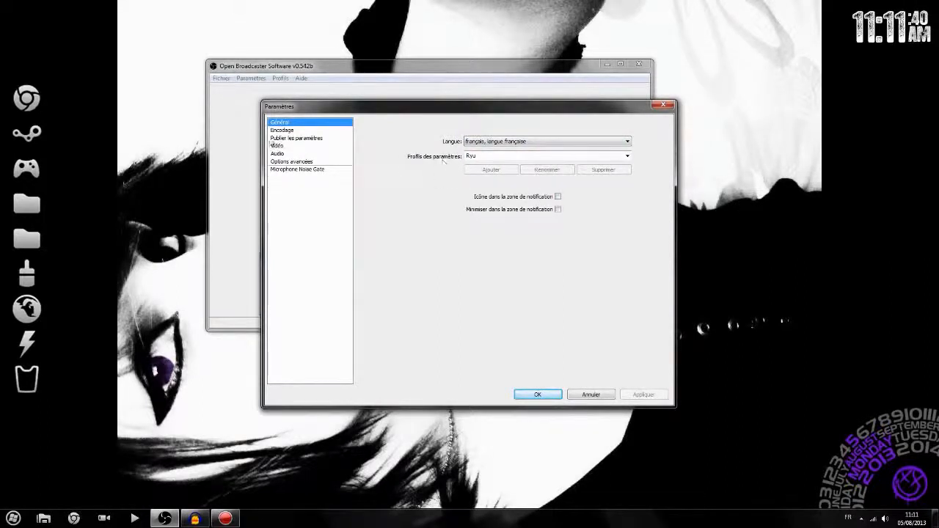
left_click(279, 130)
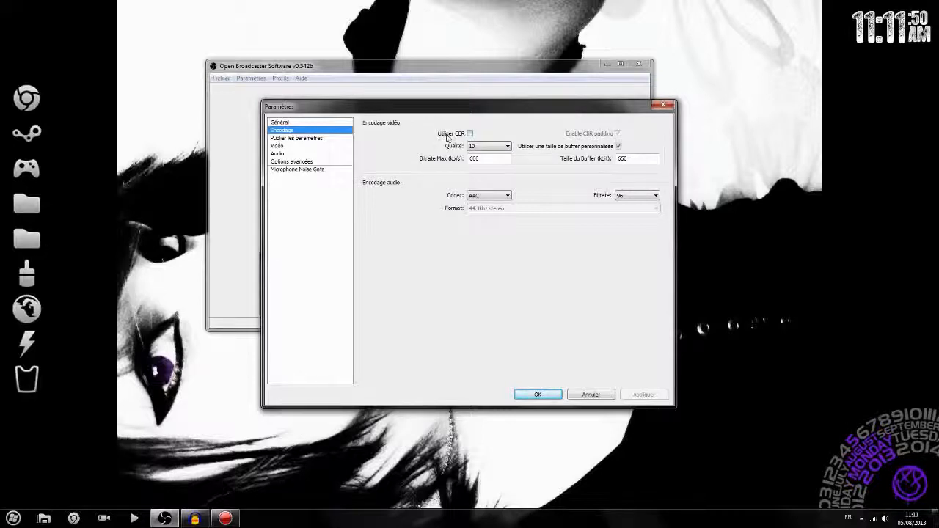
mouse_move(511, 152)
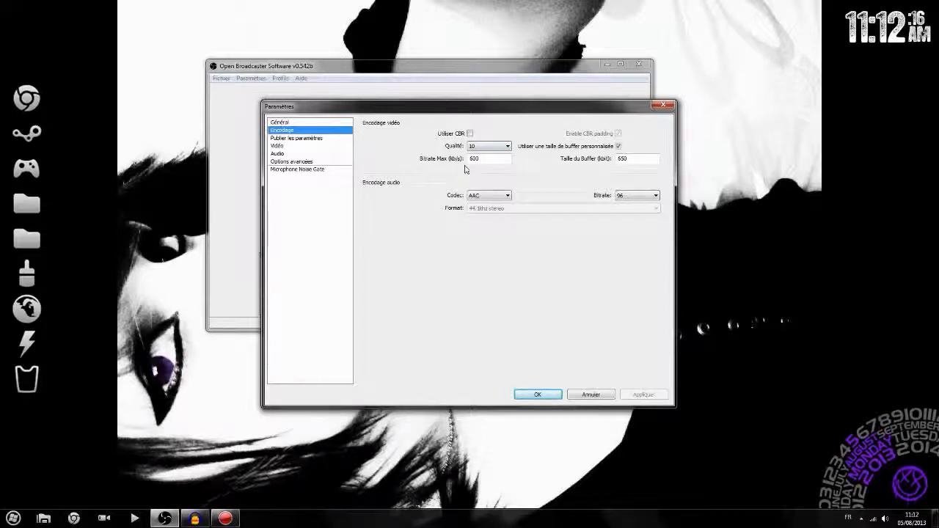
mouse_move(470, 160)
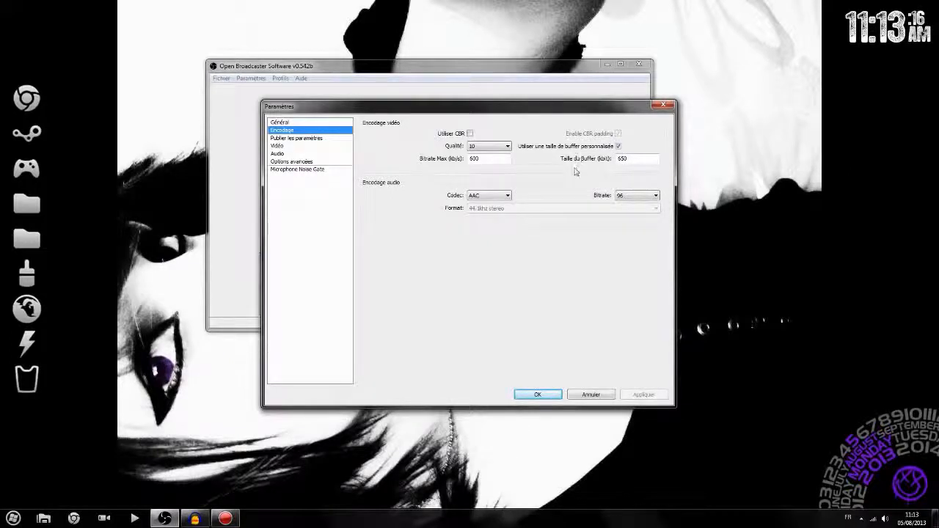
mouse_move(622, 163)
Choose Stream en Direct as the publishing mode and review the available streaming services and servers.
left_click(303, 139)
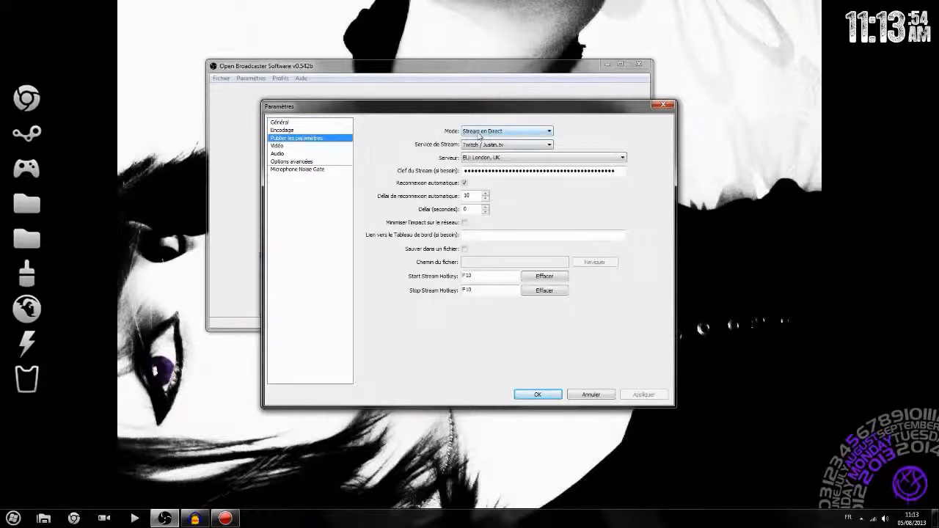
left_click(479, 132)
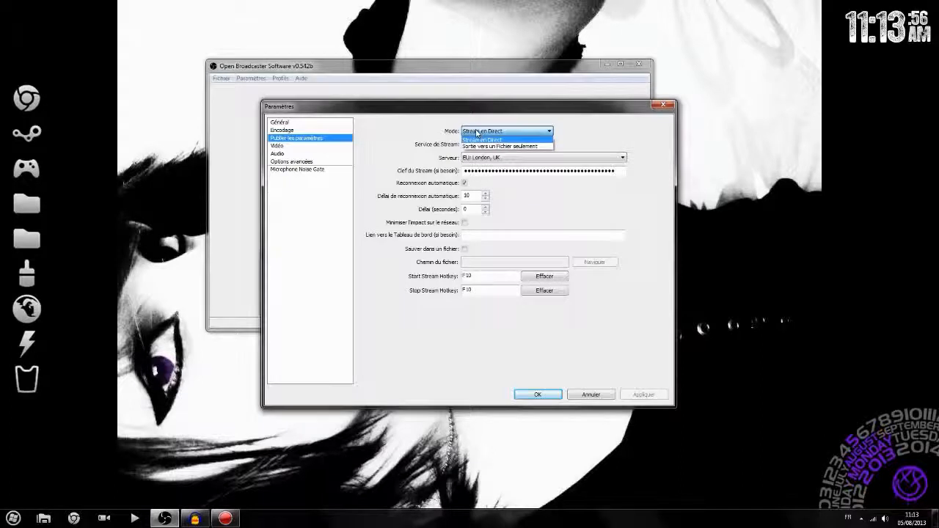
left_click(480, 139)
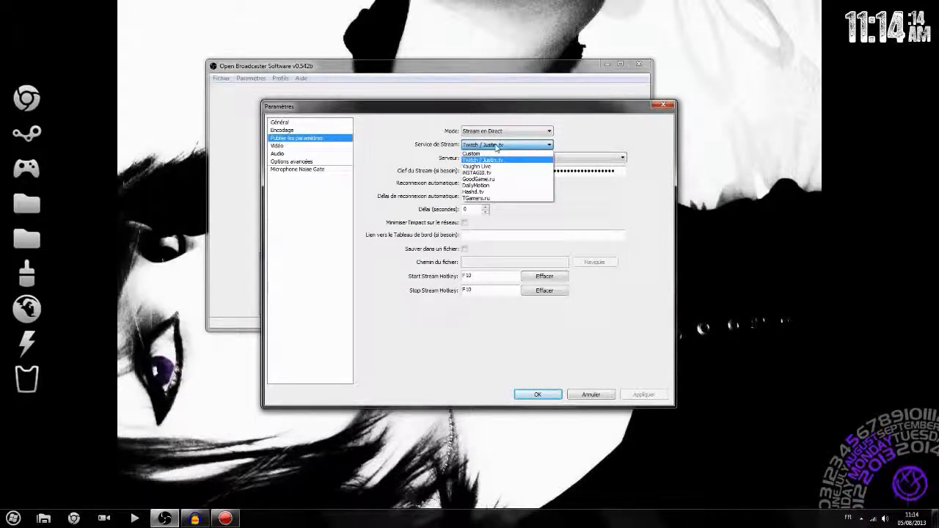
left_click(497, 147)
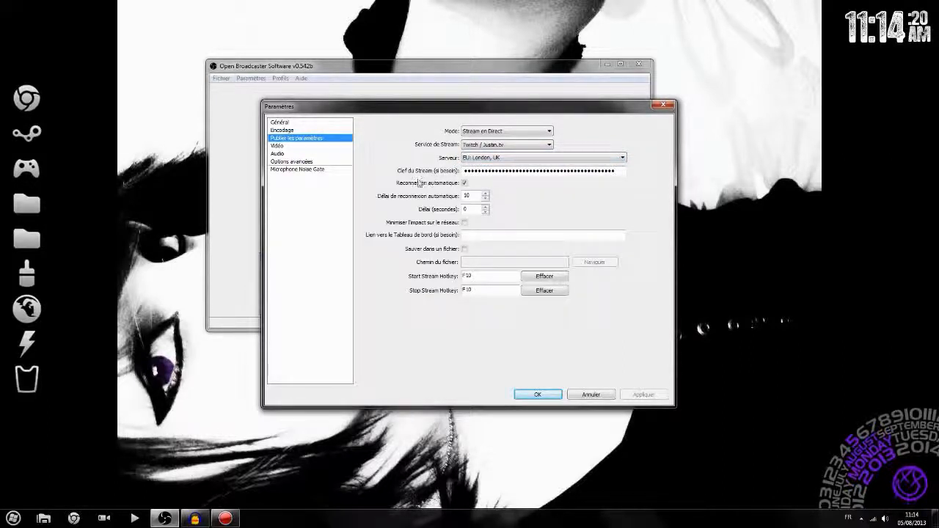
left_click(540, 158)
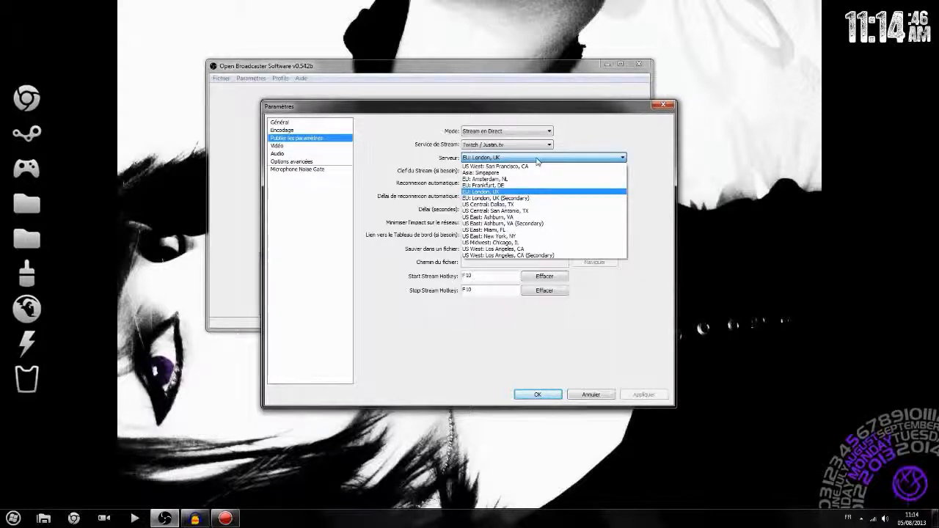
left_click(537, 161)
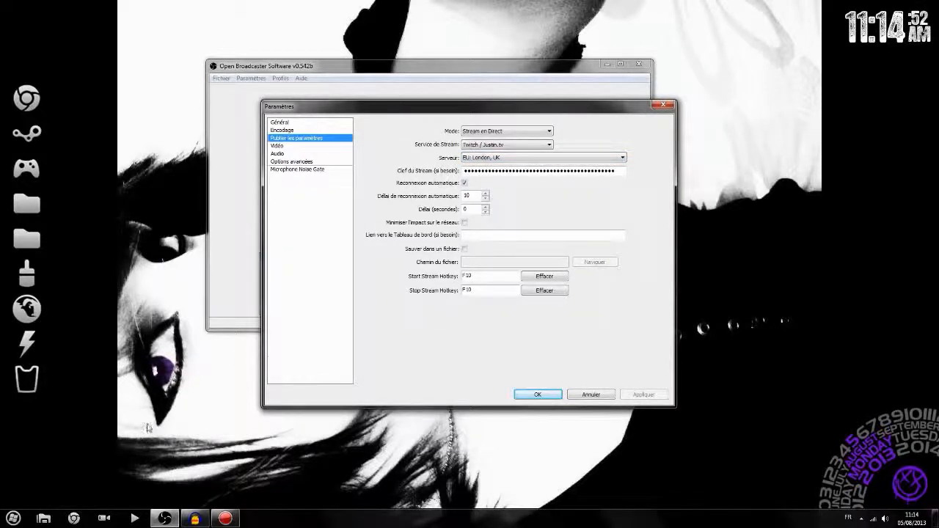
Switch to Chrome and open the Twitch site from the Game Zone bookmarks.
left_click(74, 518)
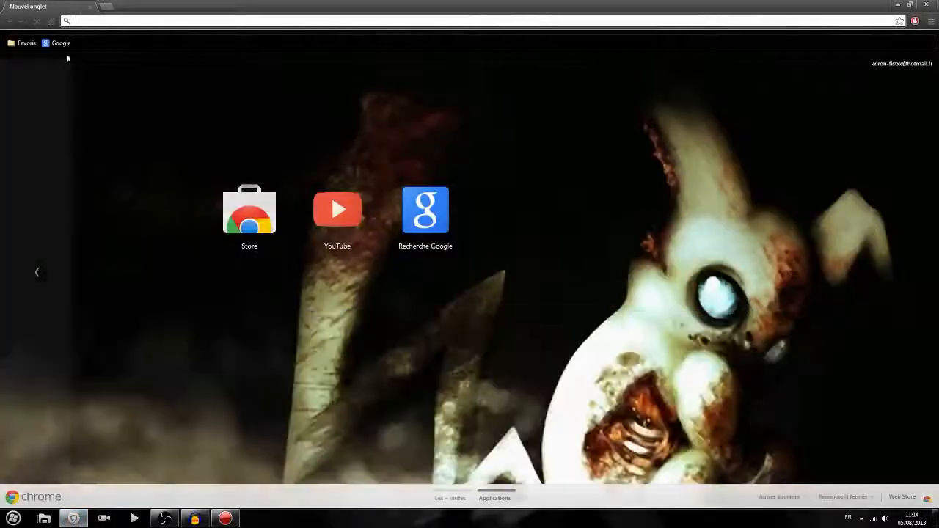
left_click(26, 47)
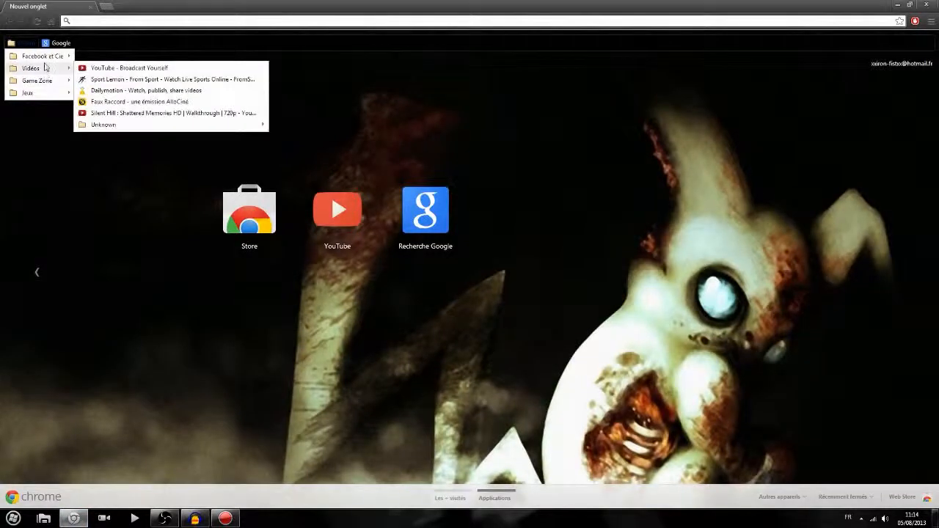
mouse_move(45, 58)
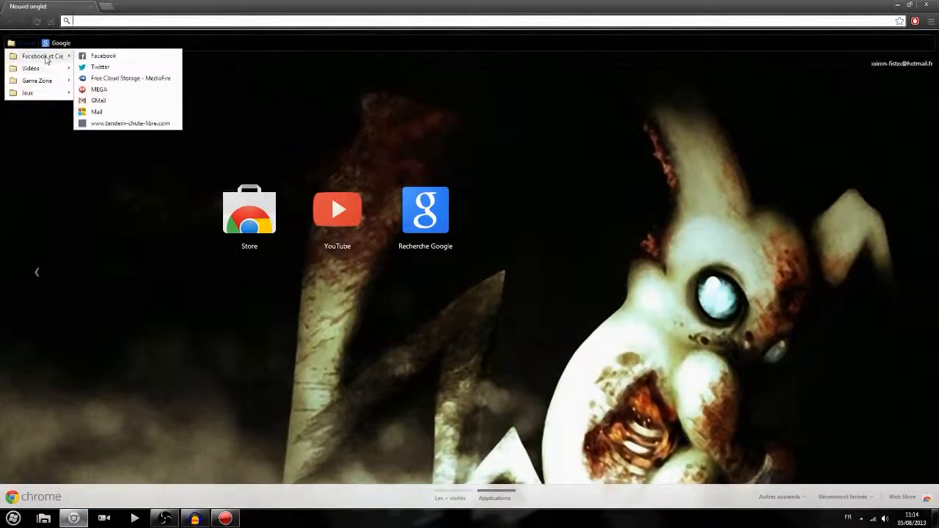
mouse_move(36, 80)
left_click(115, 92)
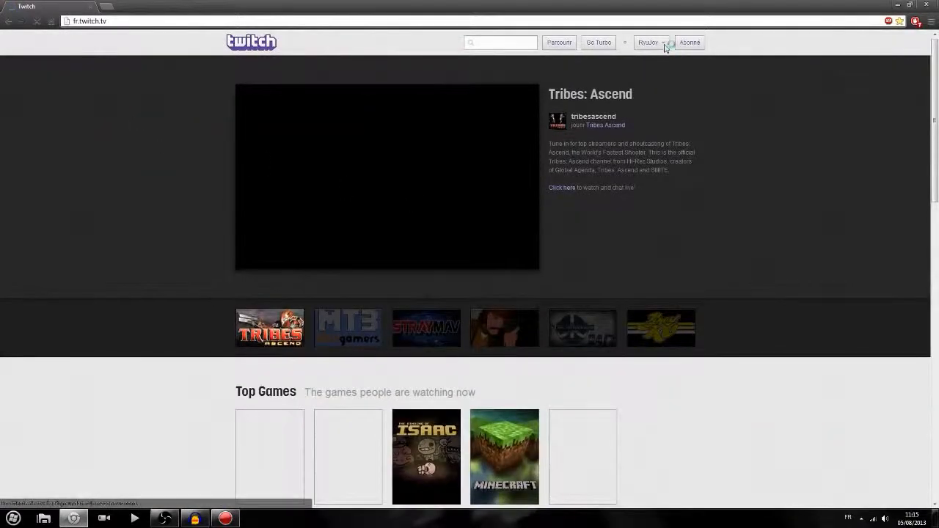
Open the Twitch broadcaster dashboard and reveal the stream key on its broadcasting applications page.
left_click(665, 43)
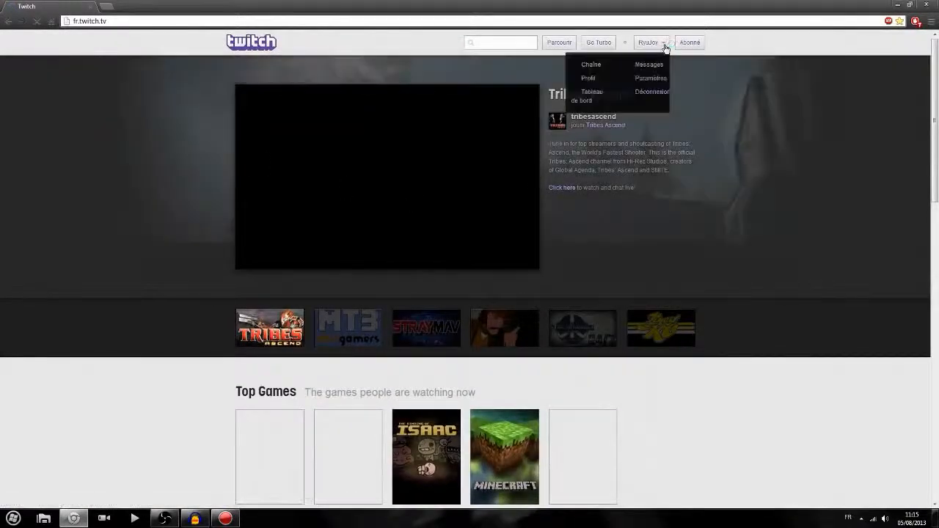
left_click(581, 99)
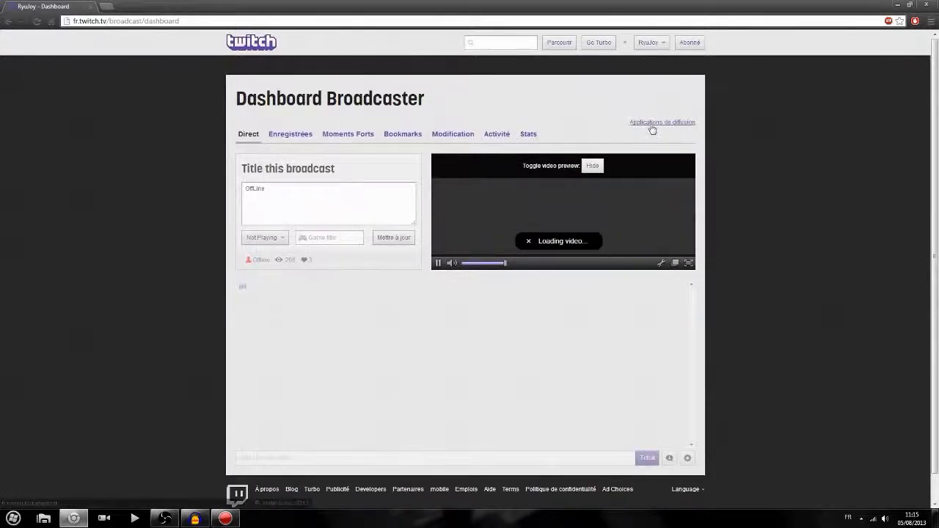
left_click(652, 129)
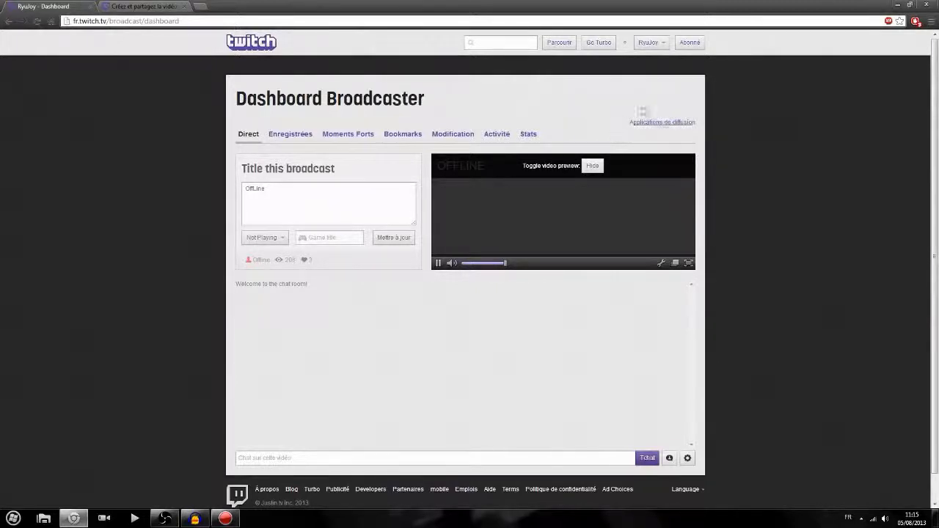
left_click(187, 6)
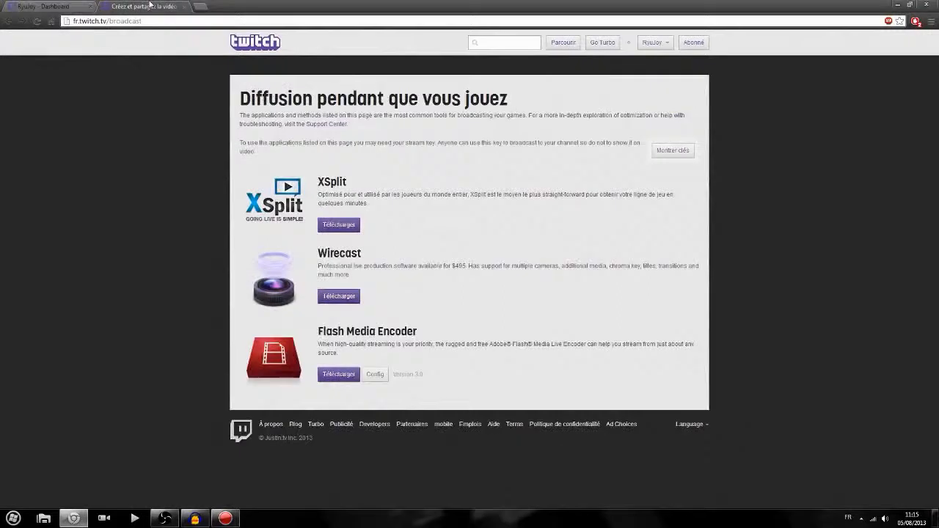
left_click(688, 151)
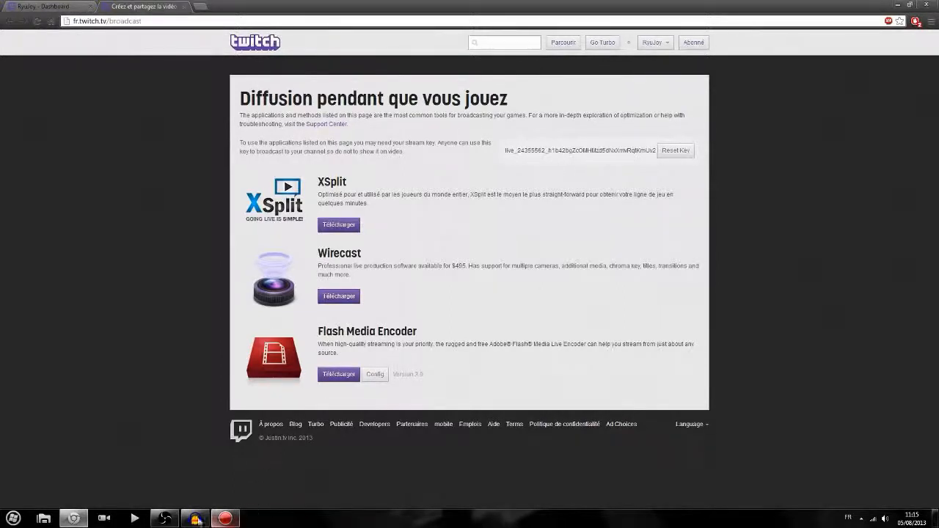
Switch back to the publishing settings in Open Broadcaster Software.
left_click(166, 519)
left_click(145, 402)
left_click(165, 518)
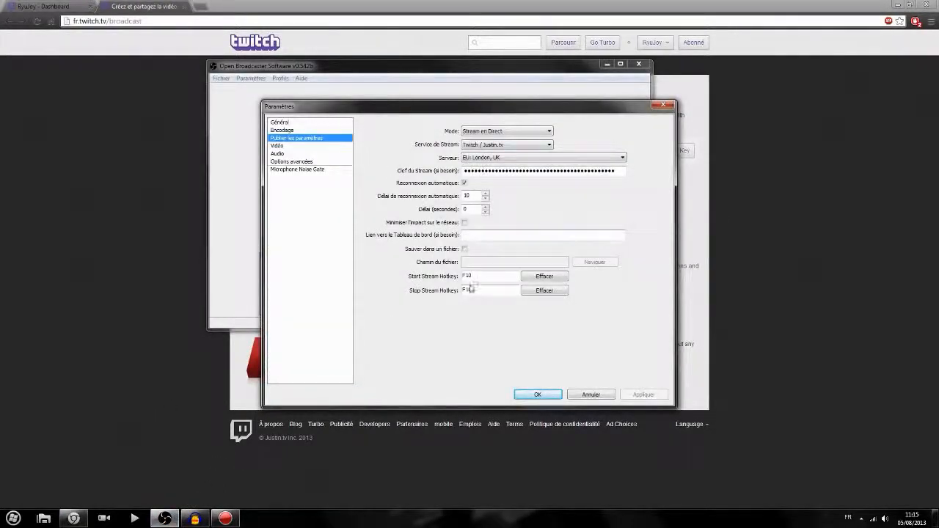
Close the two Twitch pages and review the resolution downscale choices in the video settings.
left_click(279, 146)
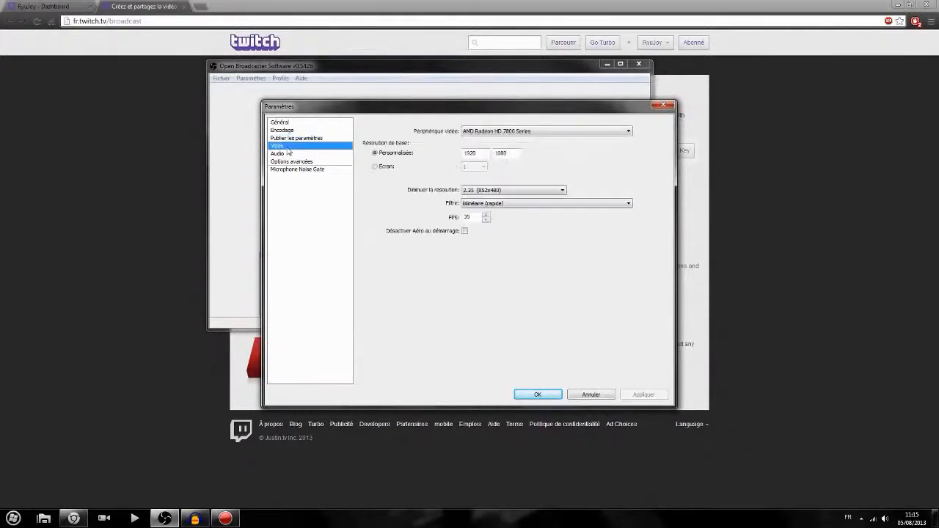
left_click(82, 6)
left_click(140, 6)
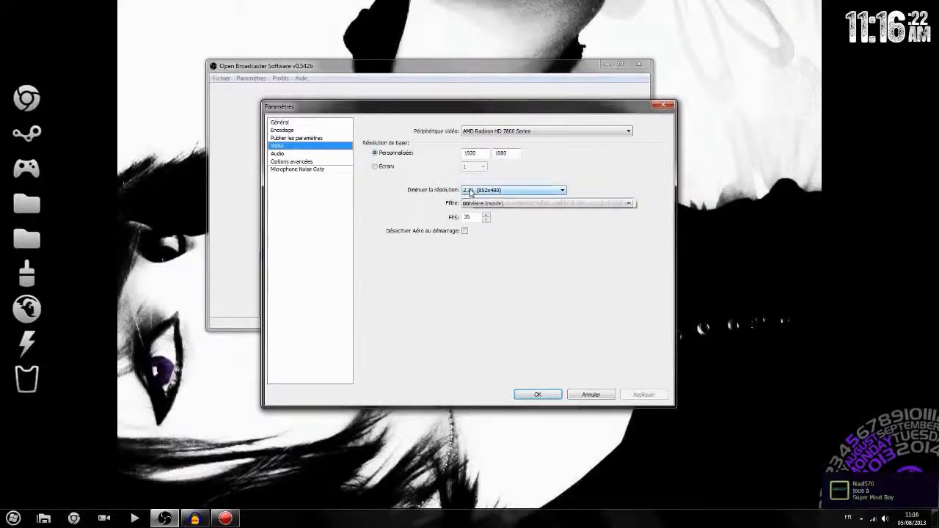
left_click(564, 190)
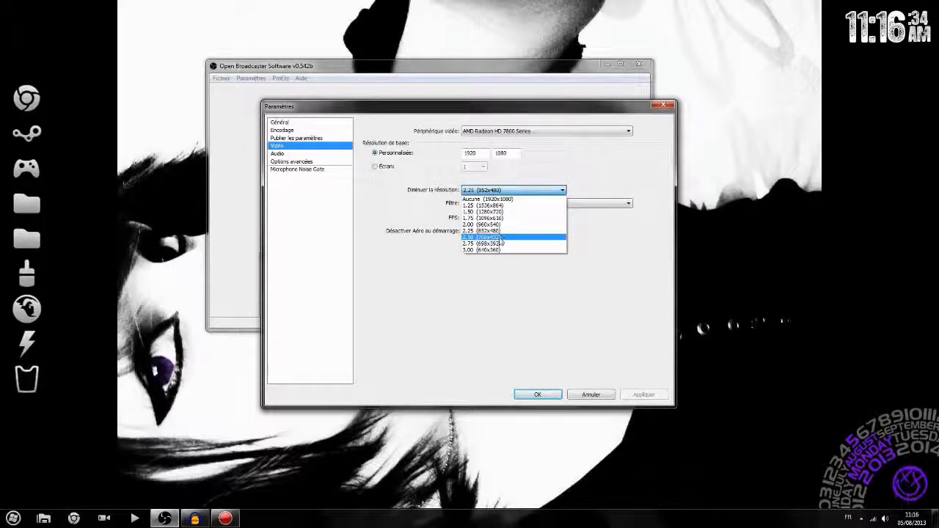
left_click(359, 339)
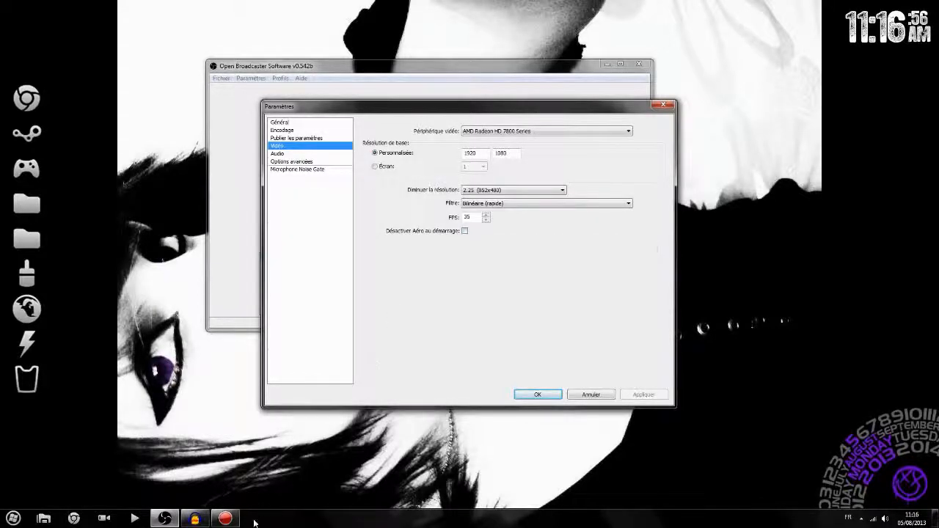
Check the running recording in Action! and return to Open Broadcaster Software.
left_click(228, 520)
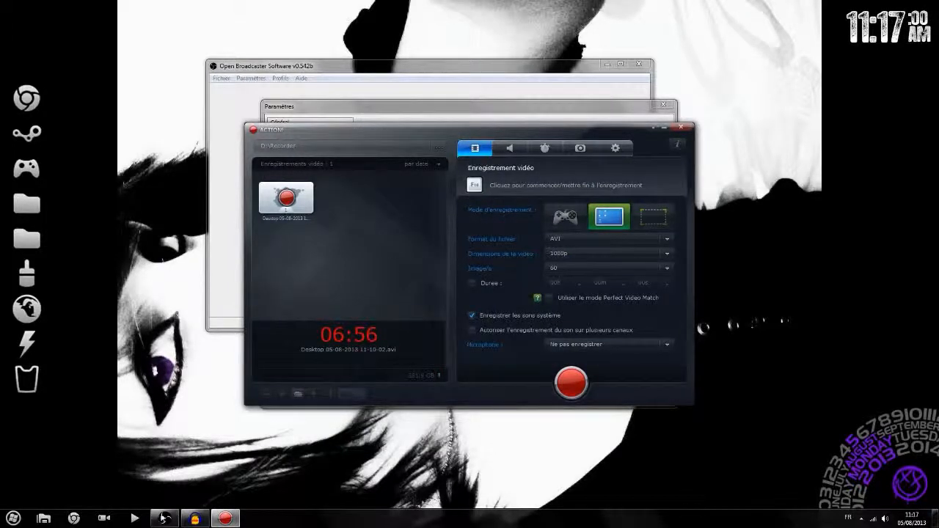
left_click(166, 518)
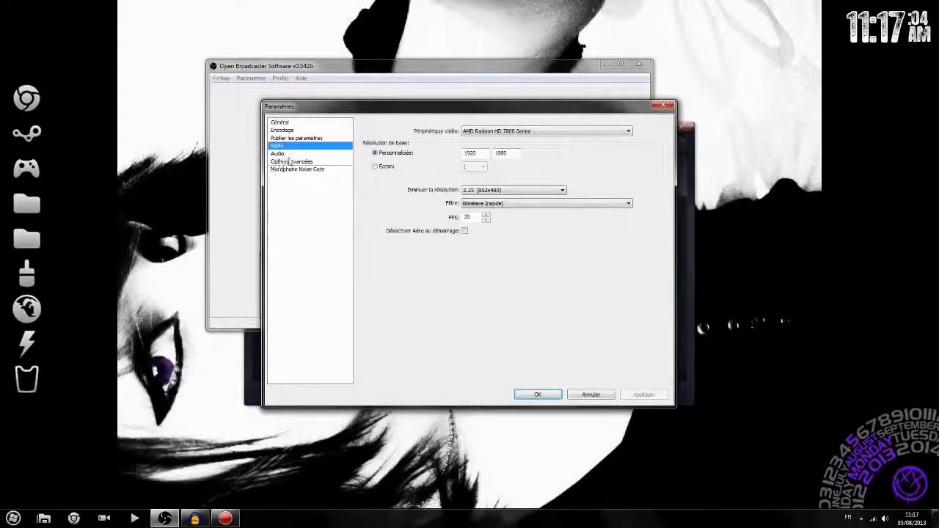
Review the main audio device and microphone options in the audio settings.
left_click(292, 161)
left_click(285, 154)
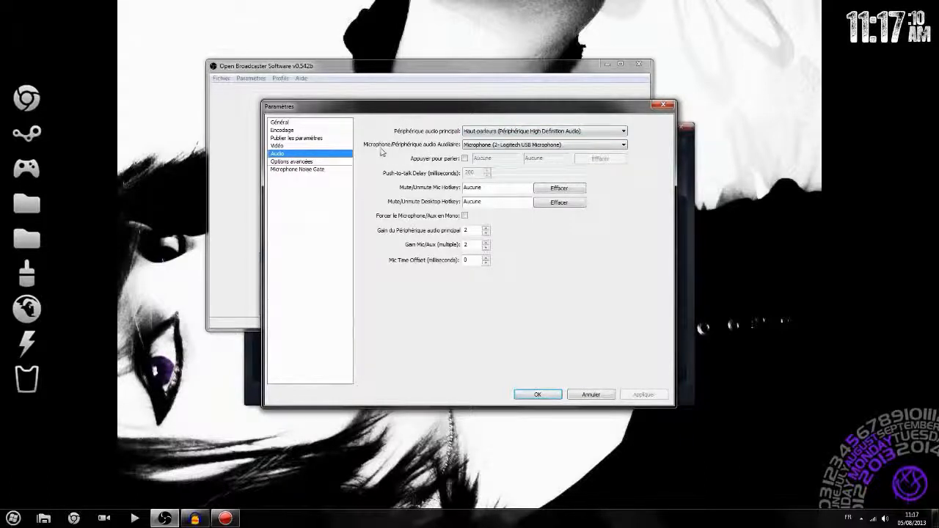
left_click(523, 145)
Review the advanced options and the microphone noise gate settings, and accept the settings.
left_click(301, 163)
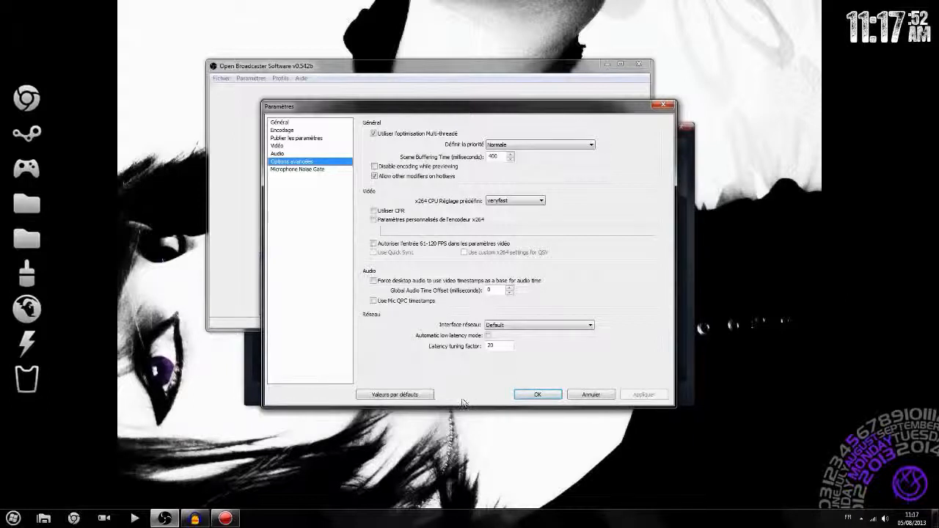
left_click(321, 169)
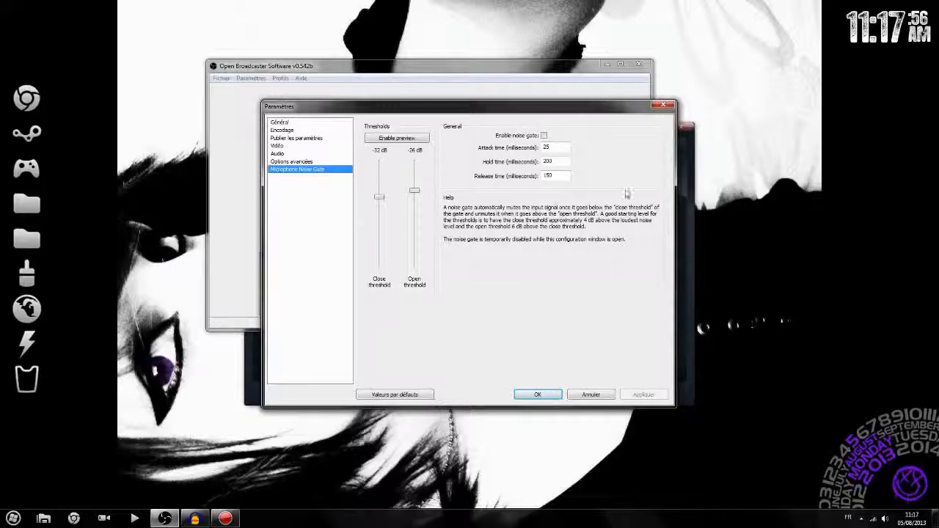
left_click(538, 394)
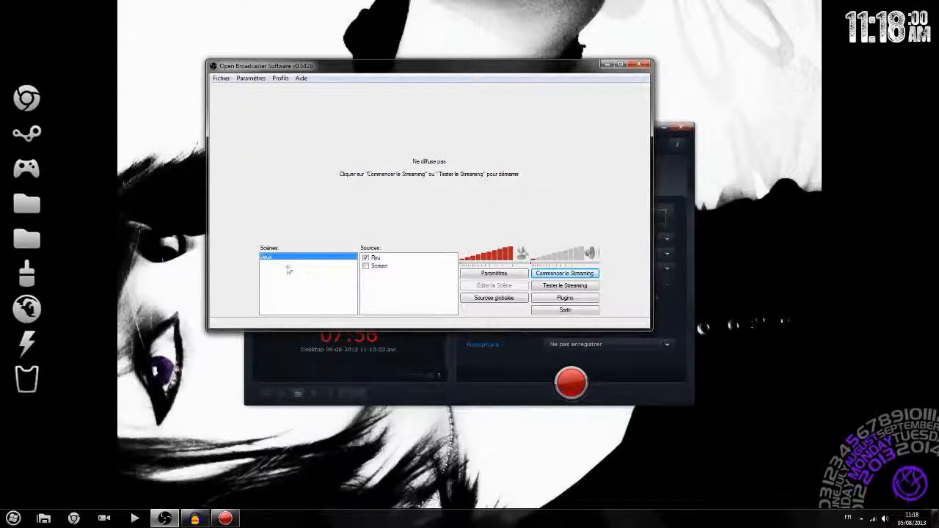
right_click(274, 273)
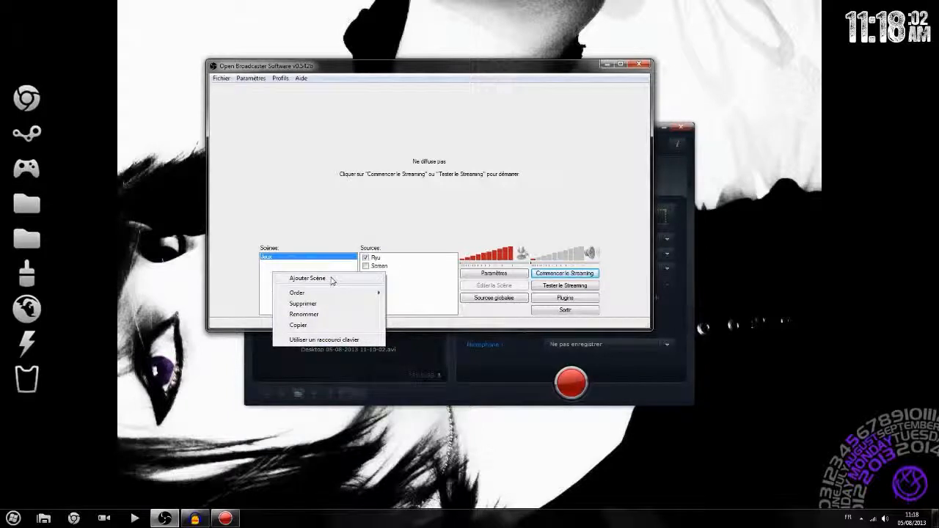
left_click(308, 278)
left_click(541, 269)
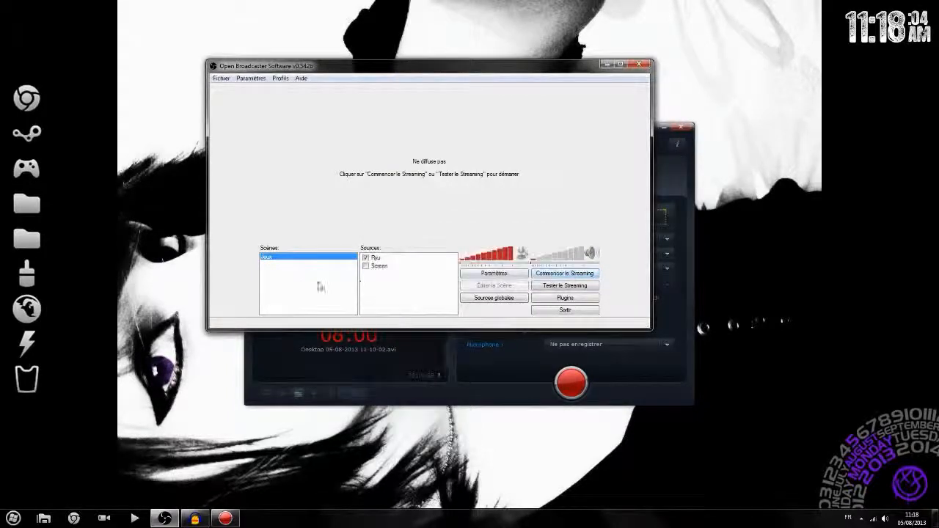
Minimize the Action! window and review the source types that can be added as global sources.
left_click(662, 129)
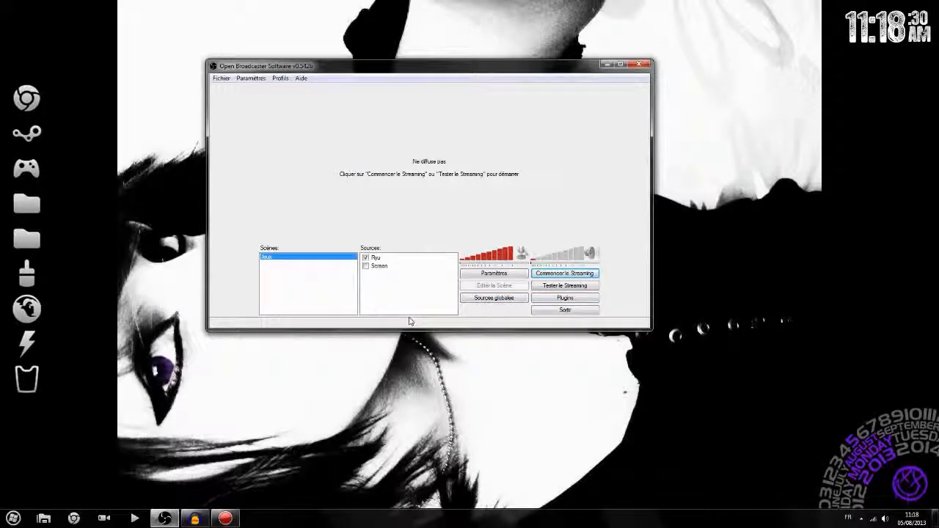
left_click(494, 298)
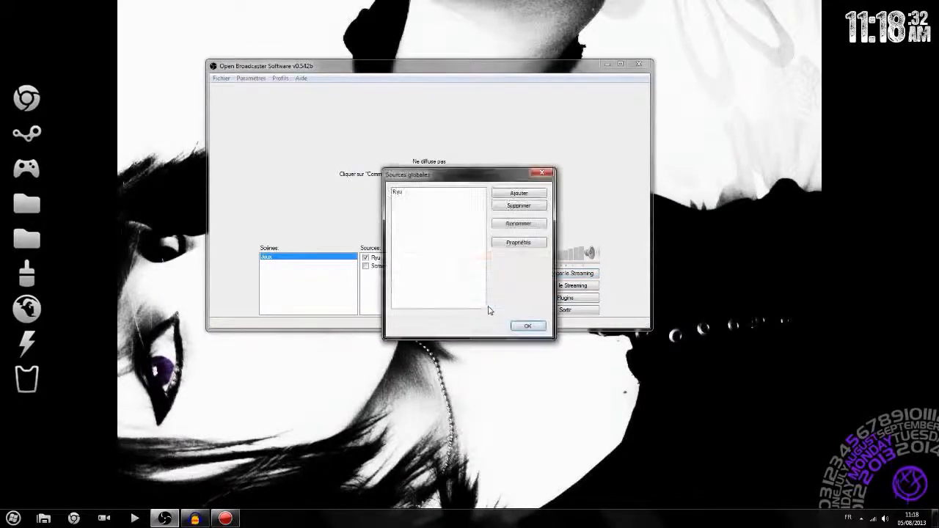
left_click(503, 193)
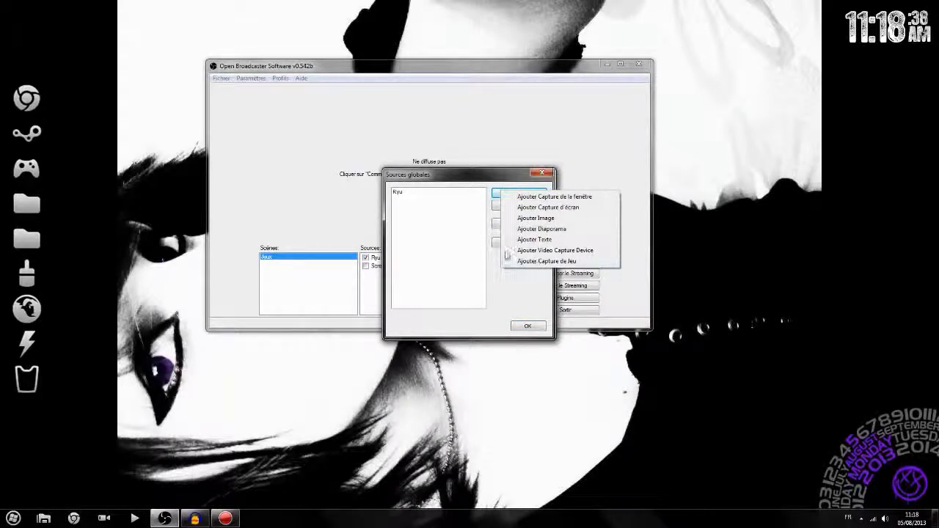
left_click(431, 228)
Review the game capture properties and application choices of the Ryu global source, then close the global sources.
left_click(410, 193)
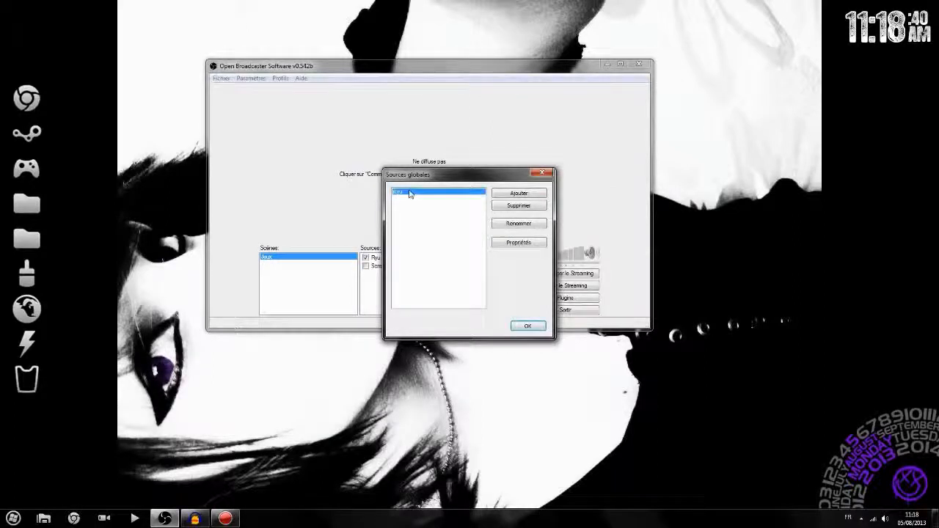
left_click(506, 242)
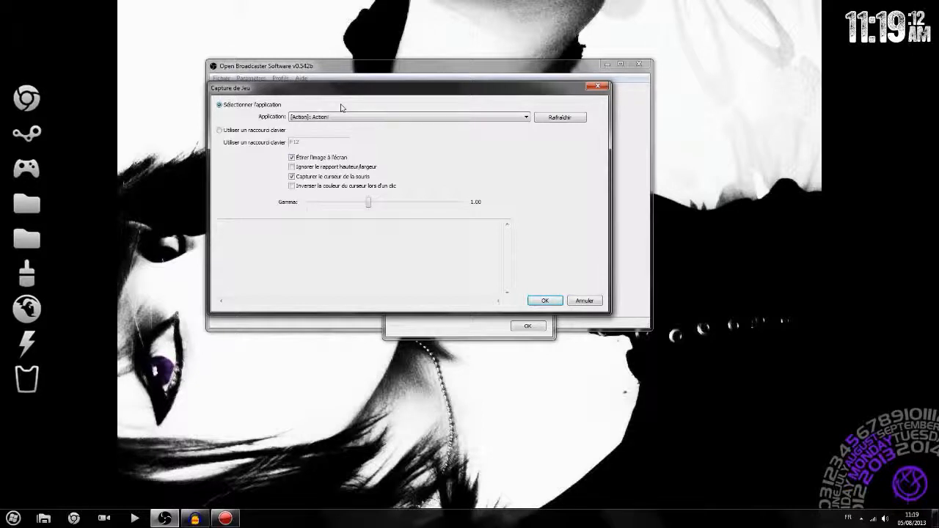
left_click(338, 118)
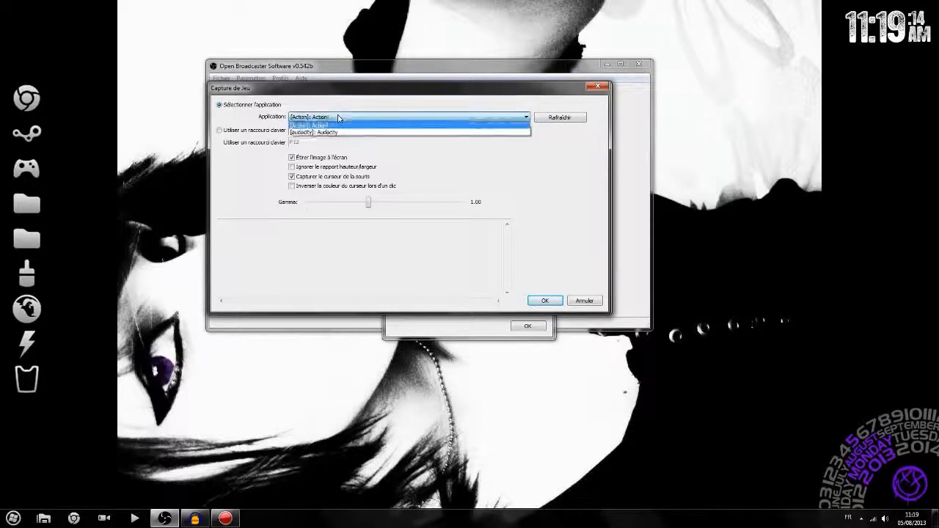
left_click(442, 187)
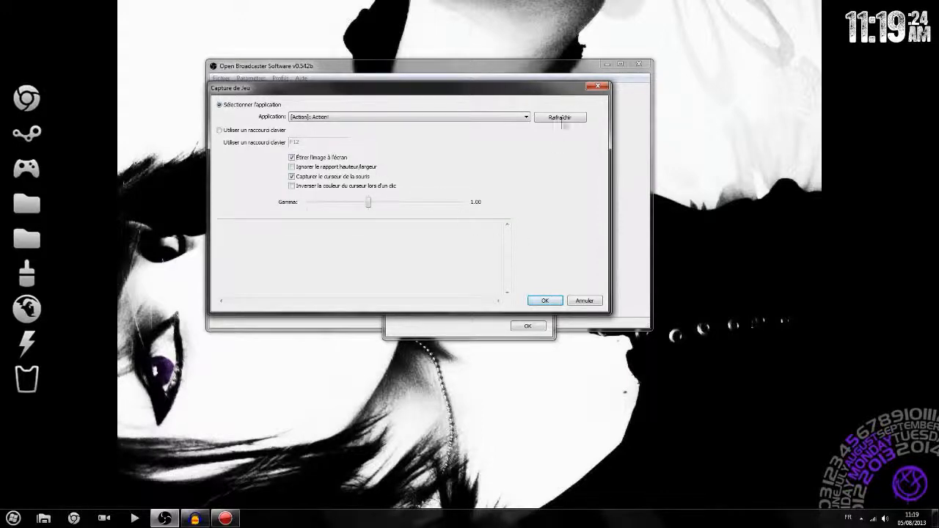
left_click(597, 87)
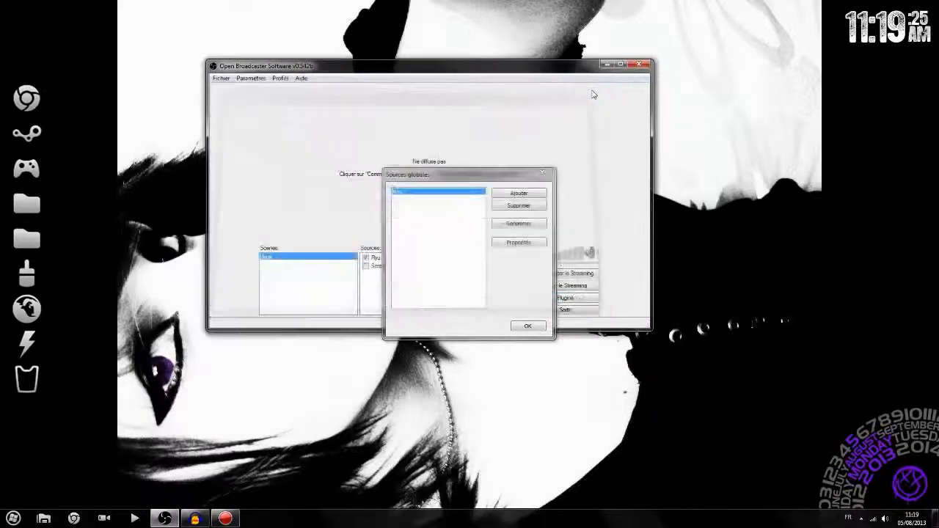
left_click(543, 175)
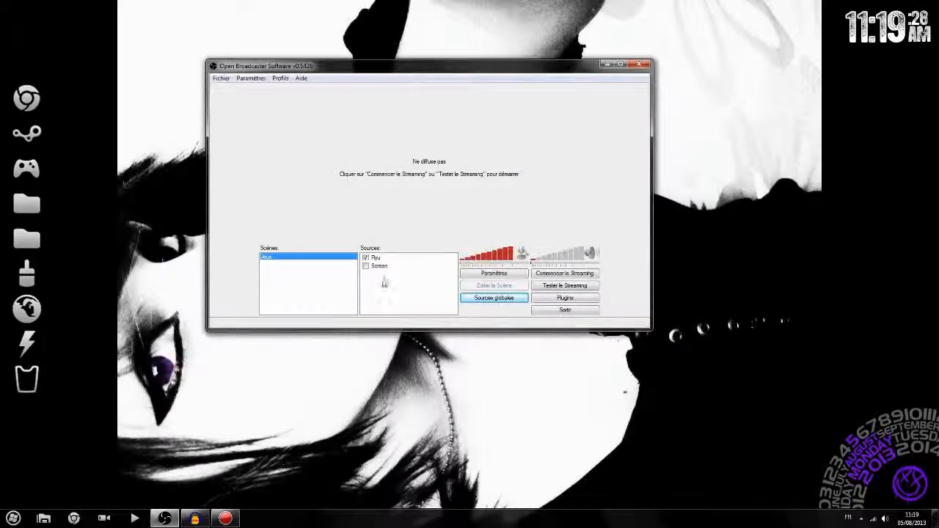
Review the options for adding a source to the Jeux scene without adding one.
right_click(383, 281)
mouse_move(437, 285)
mouse_move(498, 330)
left_click(394, 299)
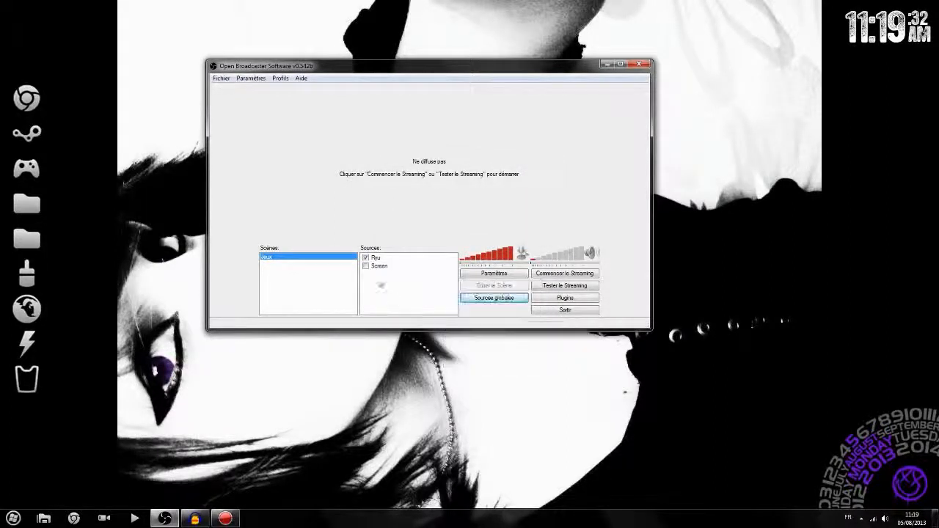
View the game capture properties of the scene's Ryu source and close them unchanged.
left_click(380, 260)
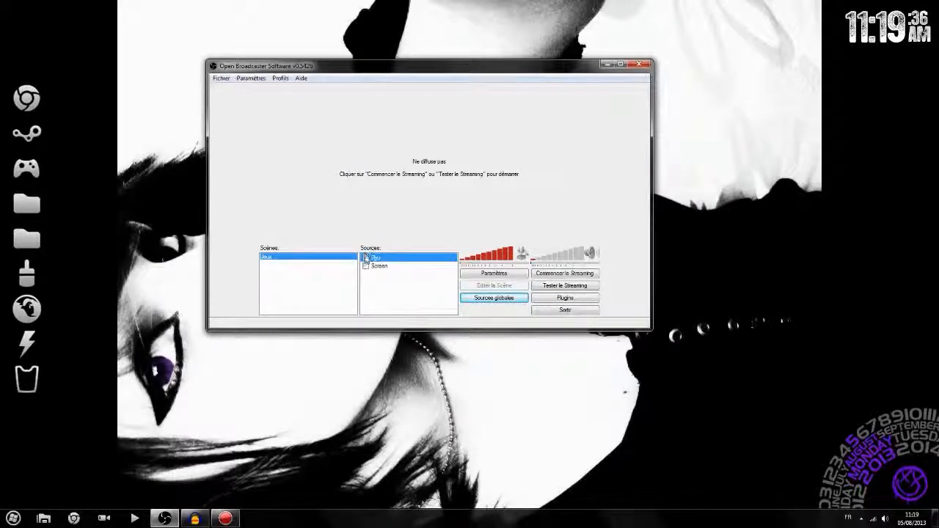
right_click(389, 260)
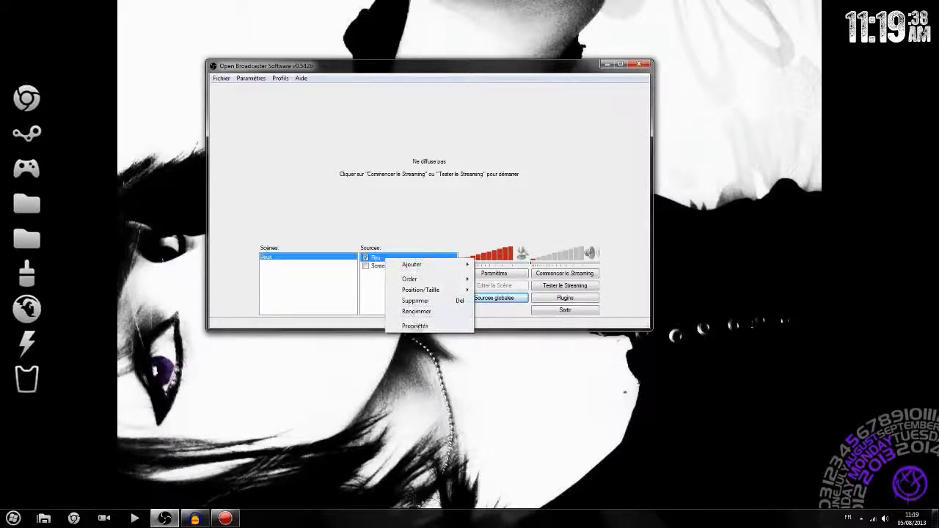
left_click(415, 326)
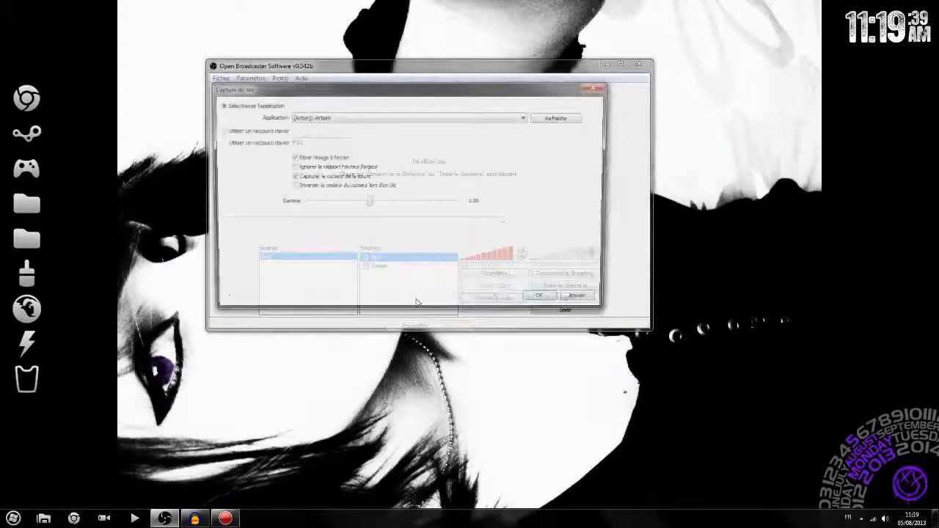
left_click(596, 83)
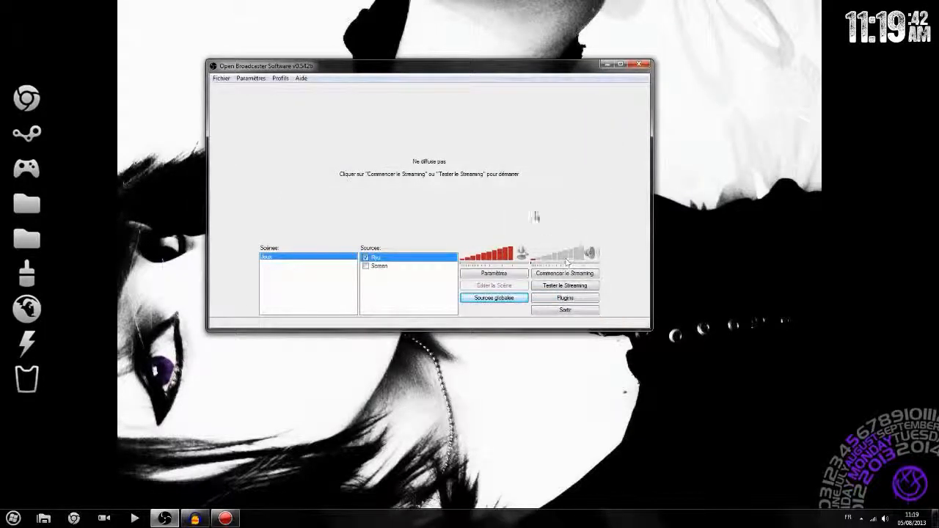
Disable the Ryu source, enable the Screen source, and run and stop a test stream.
left_click(365, 259)
left_click(366, 267)
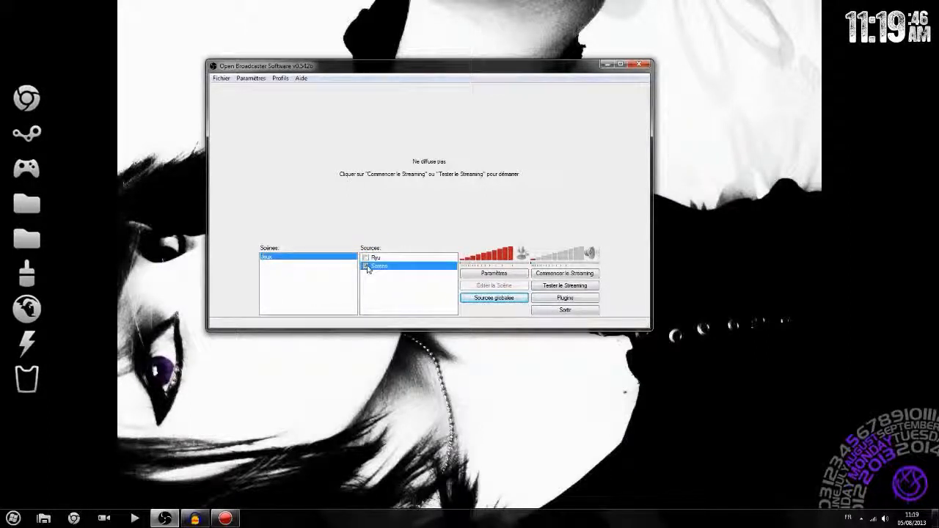
left_click(565, 286)
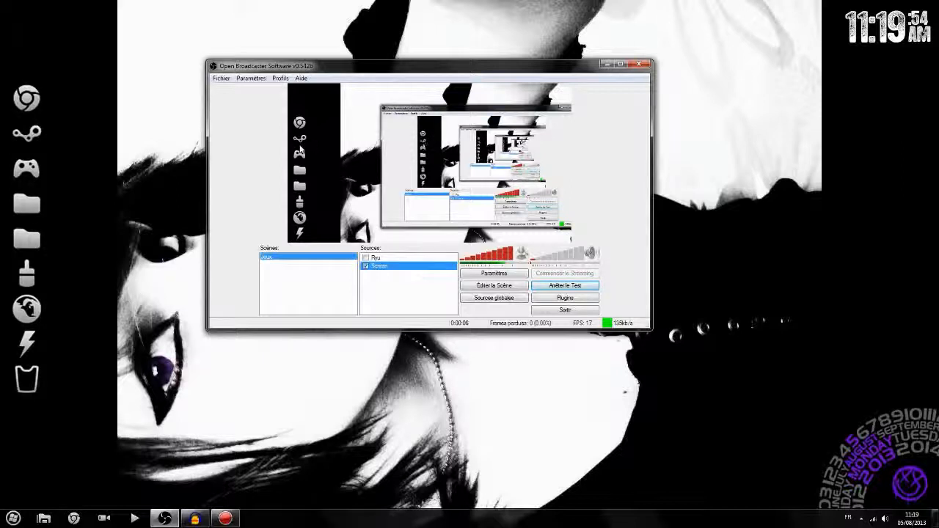
left_click(543, 287)
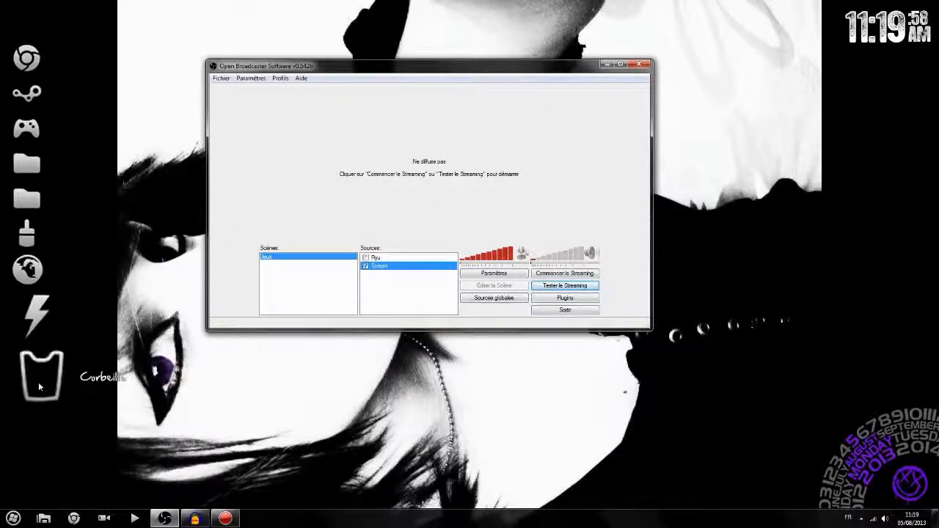
Enable the Ryu source instead of Screen, and start and stop a test stream.
left_click(375, 259)
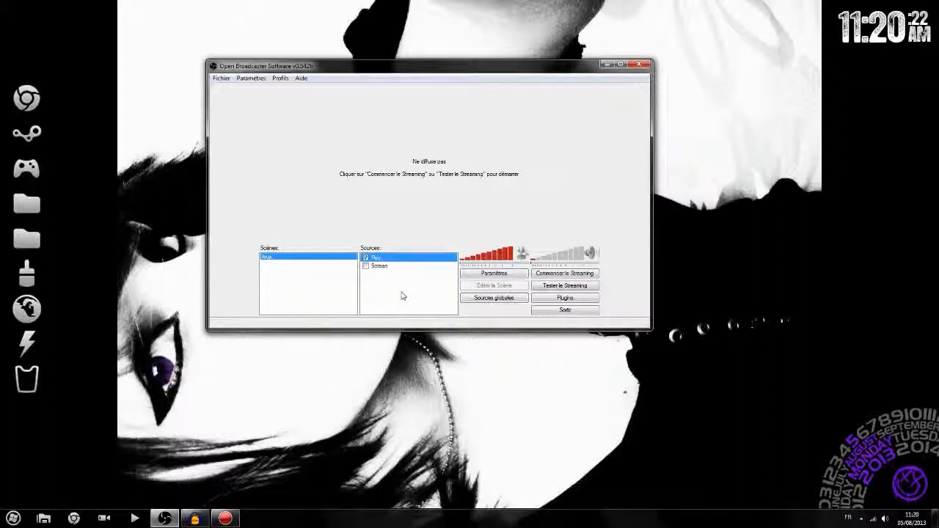
left_click(547, 286)
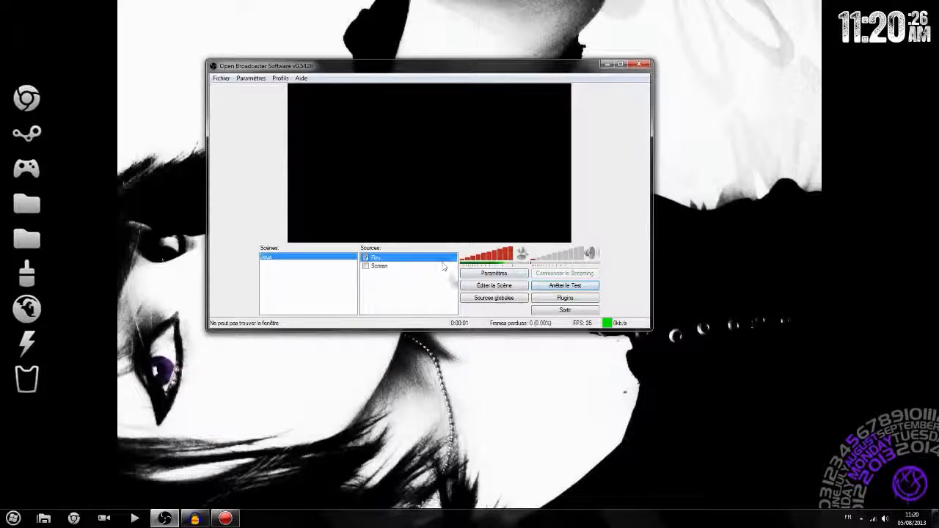
left_click(550, 284)
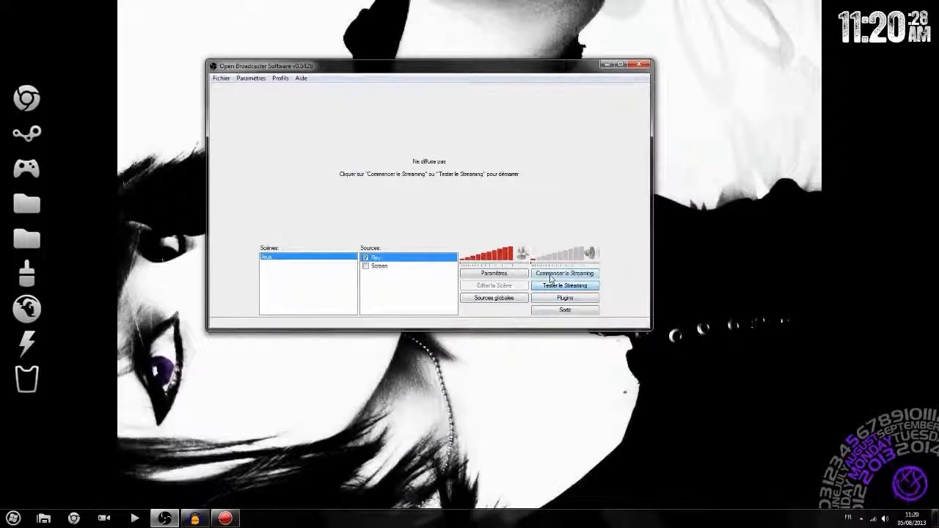